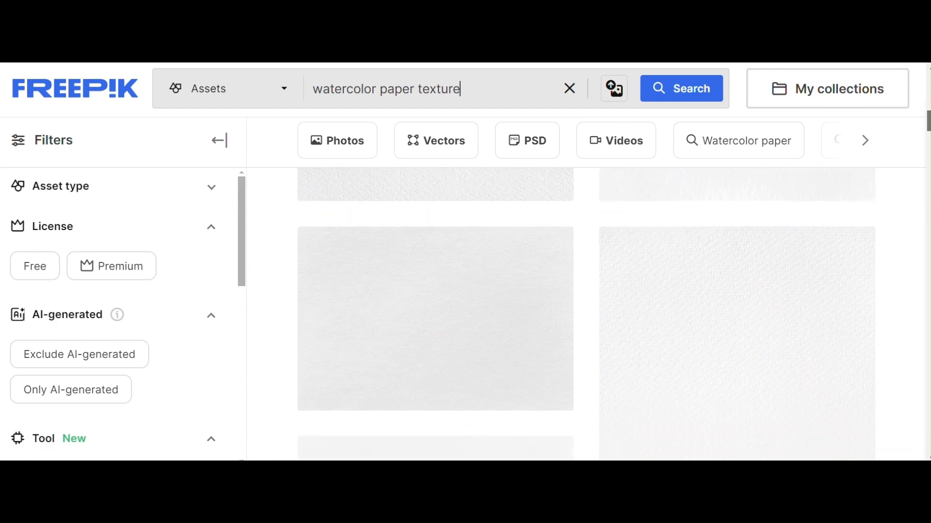
- Browse the Freepik search results for watercolor paper texture
{"action": "scroll", "coordinate": [586, 315], "scroll_direction": "down", "scroll_amount": 4}
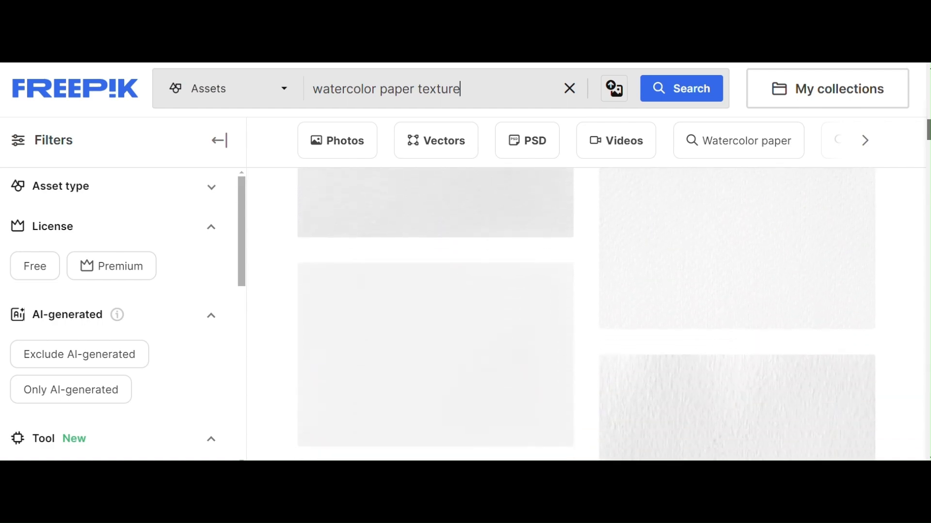
{"action": "scroll", "coordinate": [586, 315], "scroll_direction": "down", "scroll_amount": 3}
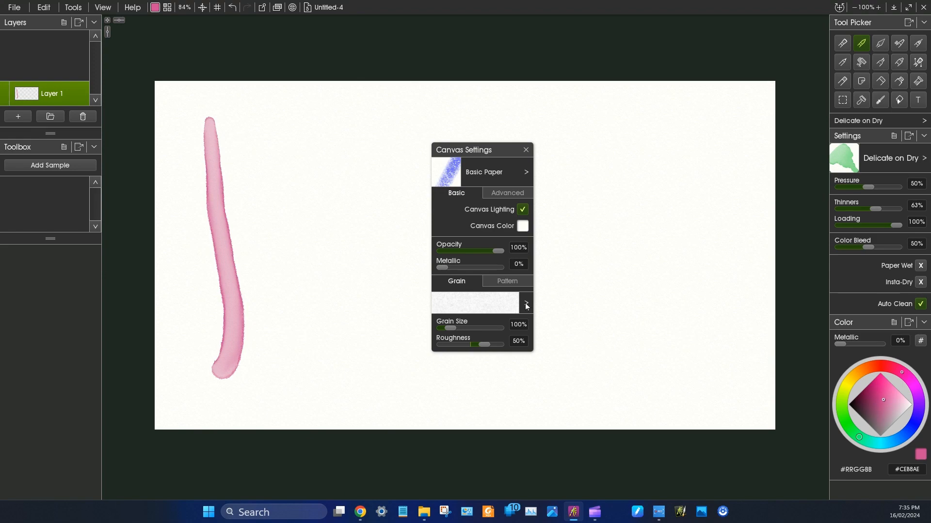
- Load Screenshot 2023-03-11 170937.jpg from the Textures folder on disk as the canvas grain
{"action": "left_click", "coordinate": [527, 304]}
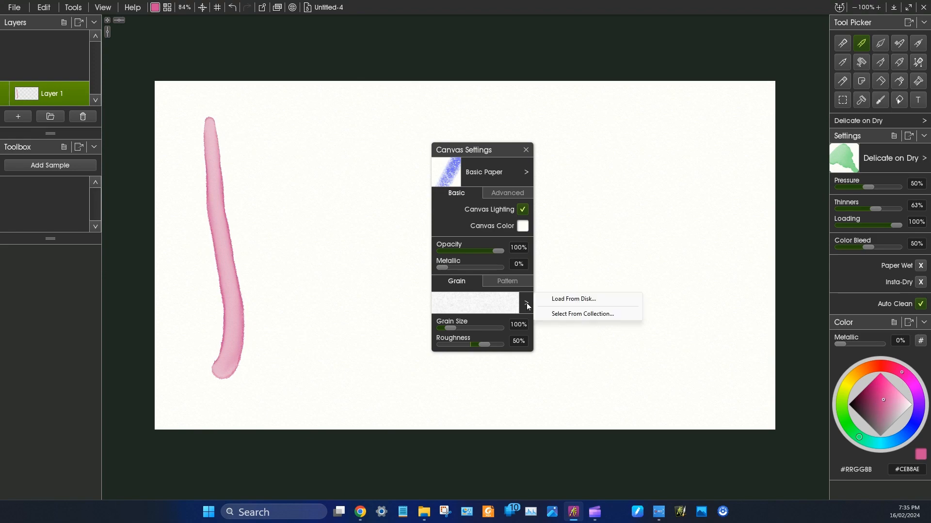
{"action": "left_click", "coordinate": [570, 301]}
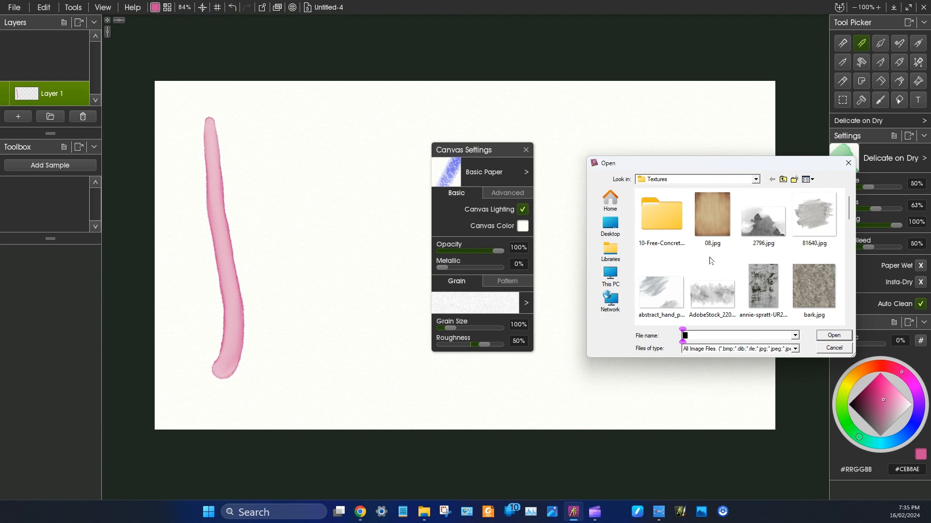
{"action": "scroll", "coordinate": [710, 261], "scroll_direction": "down", "scroll_amount": 10}
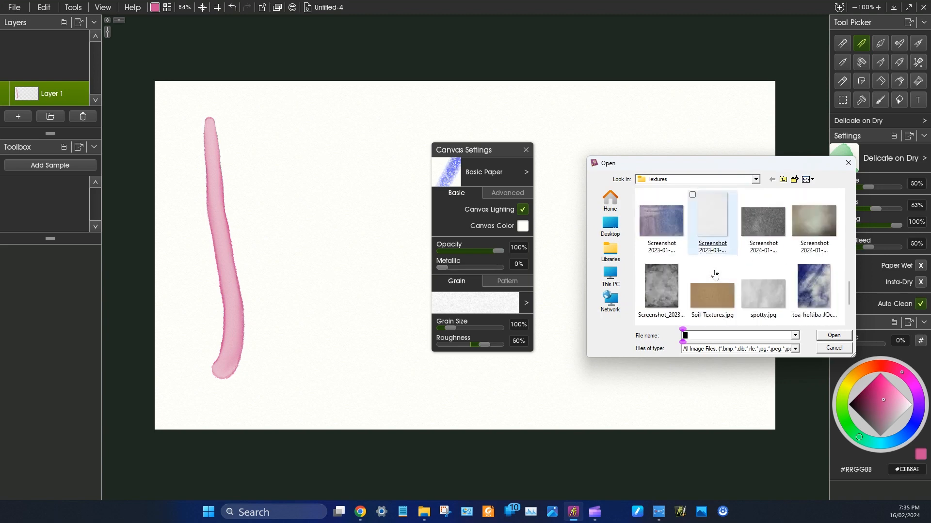
{"action": "scroll", "coordinate": [715, 274], "scroll_direction": "down", "scroll_amount": 2}
{"action": "scroll", "coordinate": [712, 286], "scroll_direction": "up", "scroll_amount": 4}
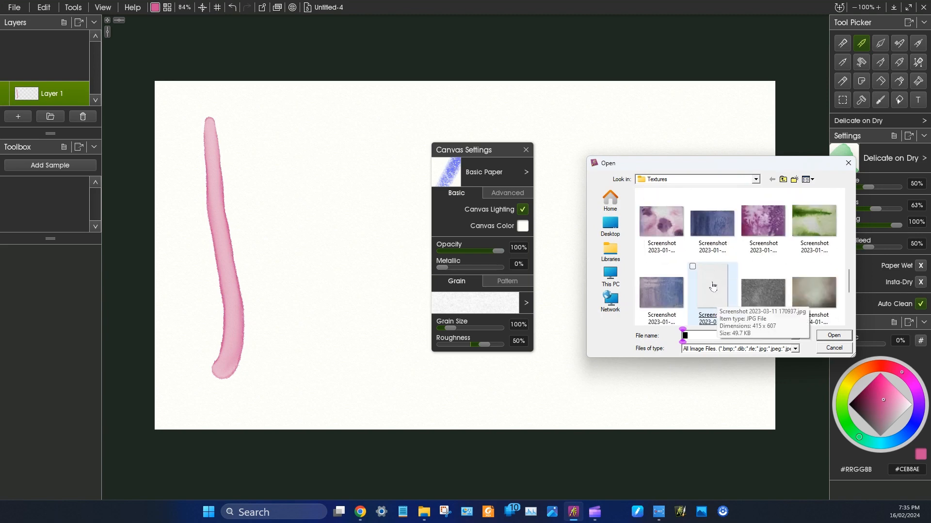
{"action": "double_click", "coordinate": [713, 286]}
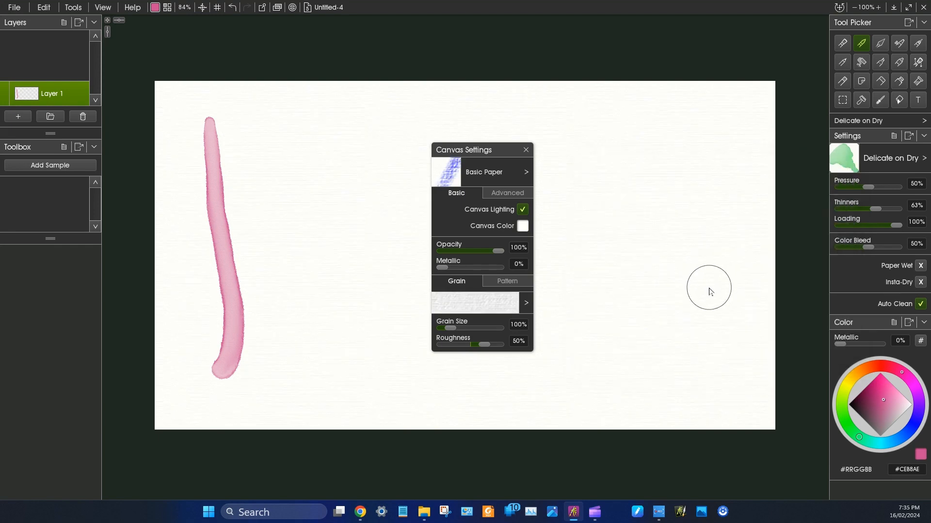
- Paint a vertical test stroke on the new grain, then a second one beside it with canvas Roughness at 100%
{"action": "mouse_move", "coordinate": [252, 127]}
{"action": "left_mouse_down"}
{"action": "mouse_move", "coordinate": [273, 244]}
{"action": "mouse_move", "coordinate": [271, 358]}
{"action": "left_mouse_up"}
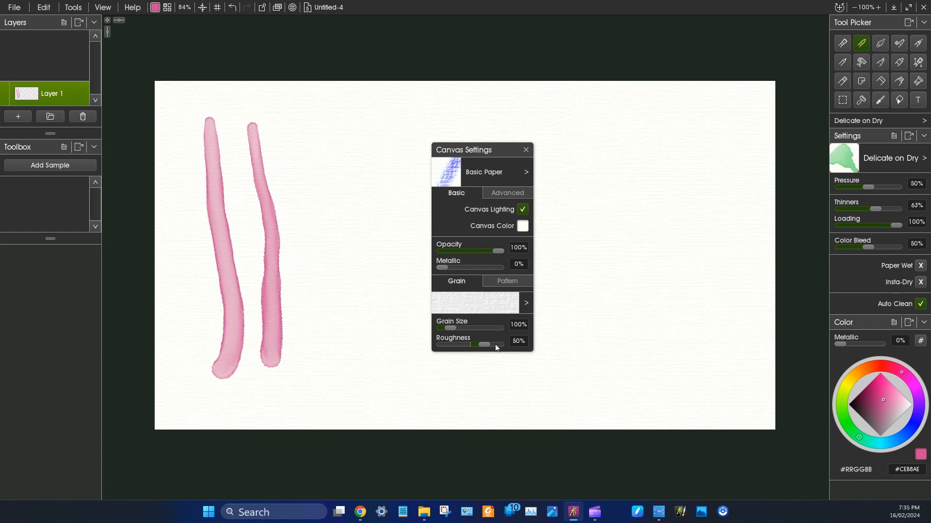
{"action": "left_click_drag", "start_coordinate": [490, 345], "coordinate": [504, 345]}
{"action": "left_click_drag", "start_coordinate": [299, 138], "coordinate": [314, 380]}
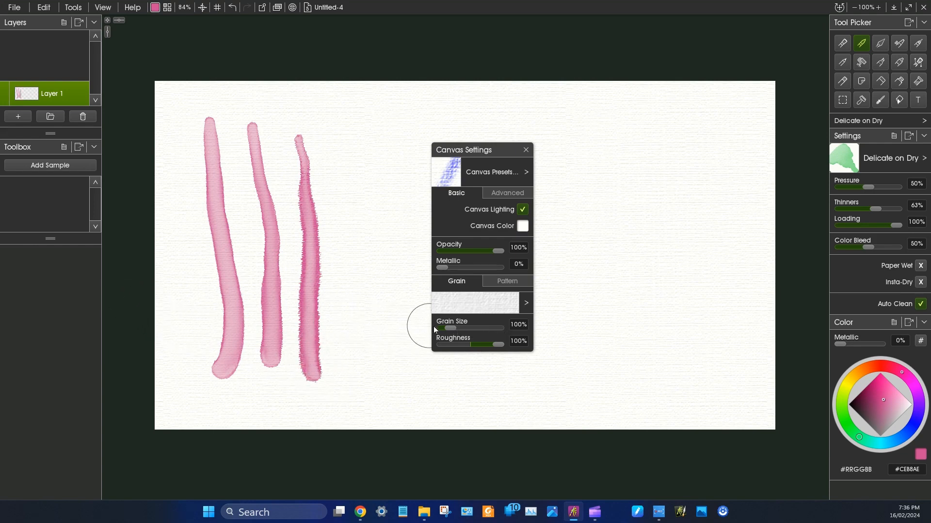
- Set the canvas Grain Size to 400% and paint a small dab and another vertical test stroke
{"action": "left_click", "coordinate": [448, 328]}
{"action": "left_click_drag", "start_coordinate": [449, 328], "coordinate": [501, 334]}
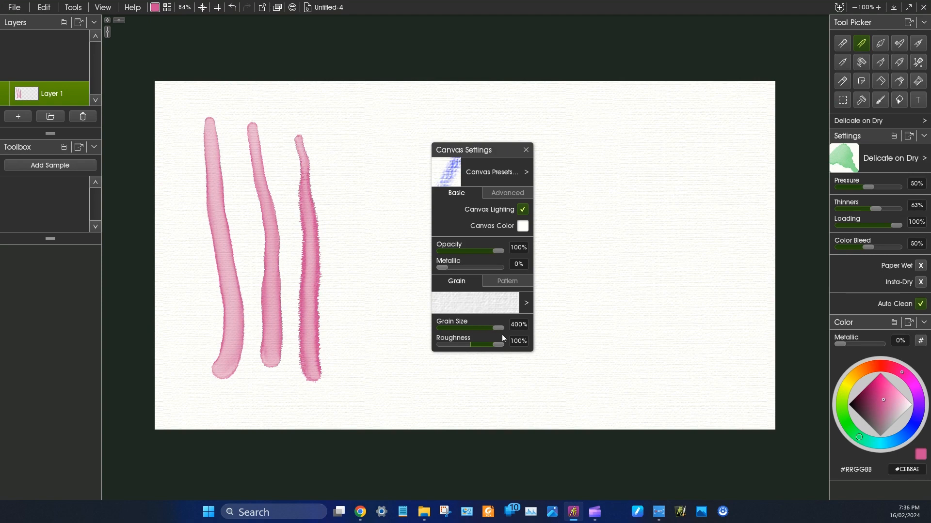
{"action": "left_click", "coordinate": [631, 379]}
{"action": "mouse_move", "coordinate": [344, 148]}
{"action": "left_mouse_down"}
{"action": "mouse_move", "coordinate": [351, 168]}
{"action": "mouse_move", "coordinate": [355, 250]}
{"action": "mouse_move", "coordinate": [363, 383]}
{"action": "left_mouse_up"}
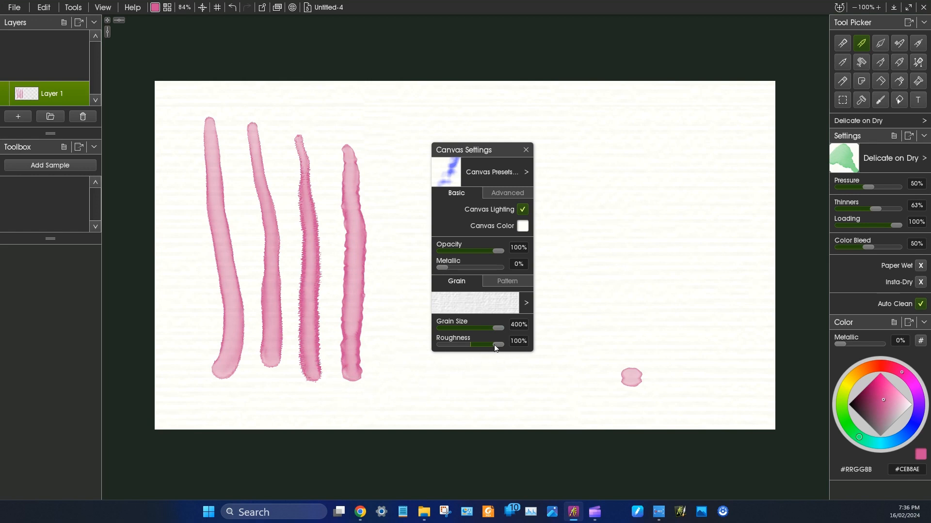
- Paint a vertical test stroke with canvas Roughness at 26%, and another with Grain Size reduced to 50%
{"action": "left_click_drag", "start_coordinate": [490, 346], "coordinate": [477, 345]}
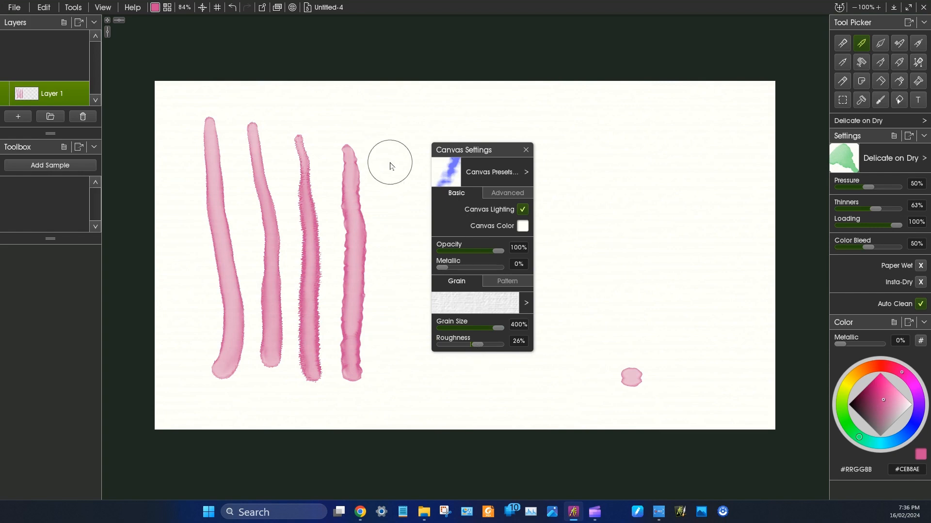
{"action": "mouse_move", "coordinate": [392, 163]}
{"action": "left_mouse_down"}
{"action": "mouse_move", "coordinate": [400, 197]}
{"action": "mouse_move", "coordinate": [386, 385]}
{"action": "left_mouse_up"}
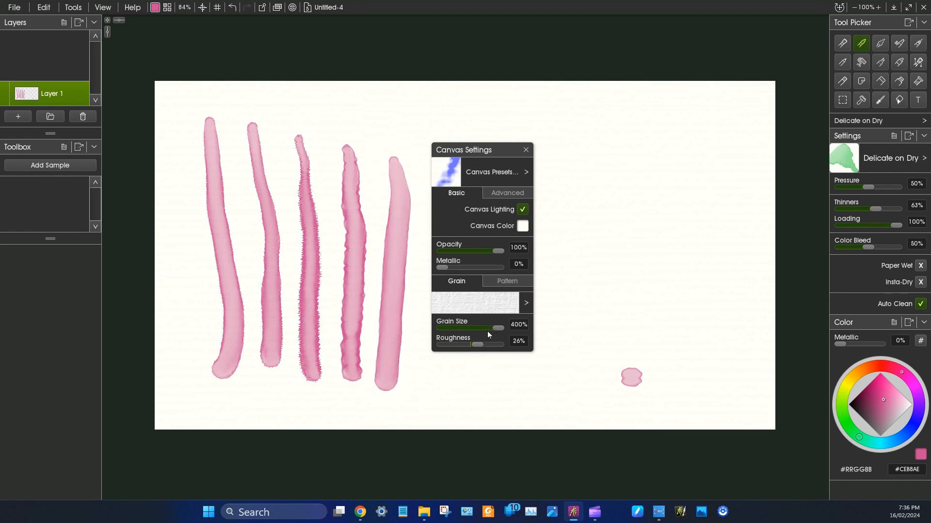
{"action": "left_click_drag", "start_coordinate": [470, 330], "coordinate": [435, 331]}
{"action": "left_click_drag", "start_coordinate": [581, 131], "coordinate": [560, 356]}
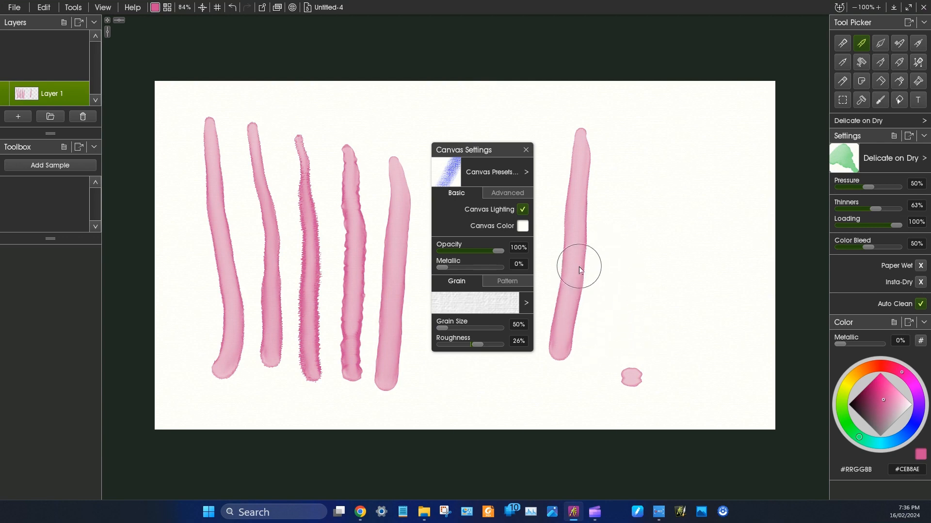
- Set Grain Size to 104% and Roughness to 100%, and test them with a dab and a vertical stroke
{"action": "left_click_drag", "start_coordinate": [443, 329], "coordinate": [512, 348]}
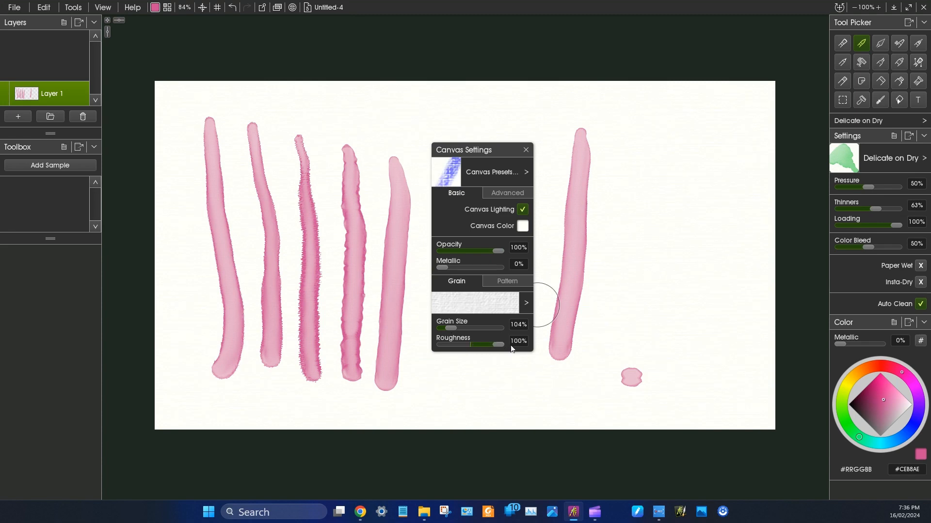
{"action": "left_click", "coordinate": [524, 382]}
{"action": "left_click_drag", "start_coordinate": [625, 148], "coordinate": [608, 382]}
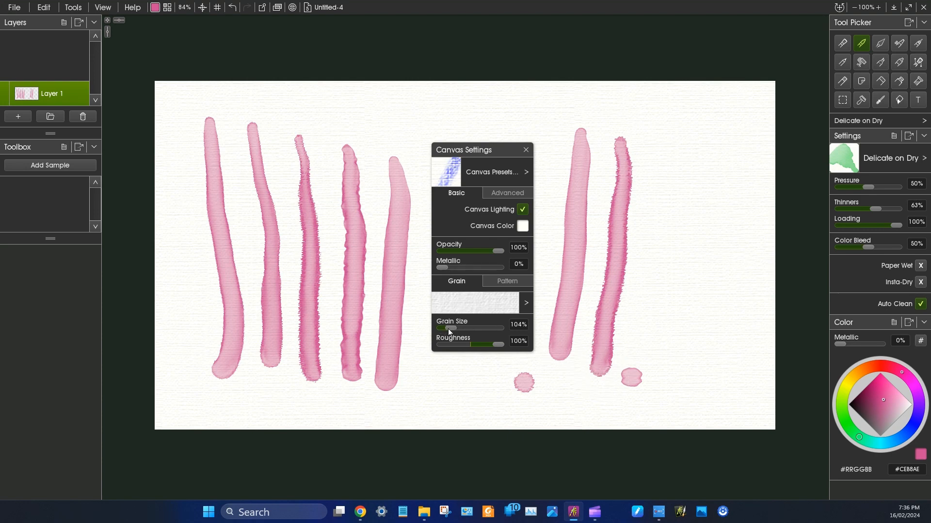
- Set the canvas Grain Size to 50% and paint two more vertical test strokes beside the previous ones
{"action": "left_click_drag", "start_coordinate": [450, 329], "coordinate": [438, 325]}
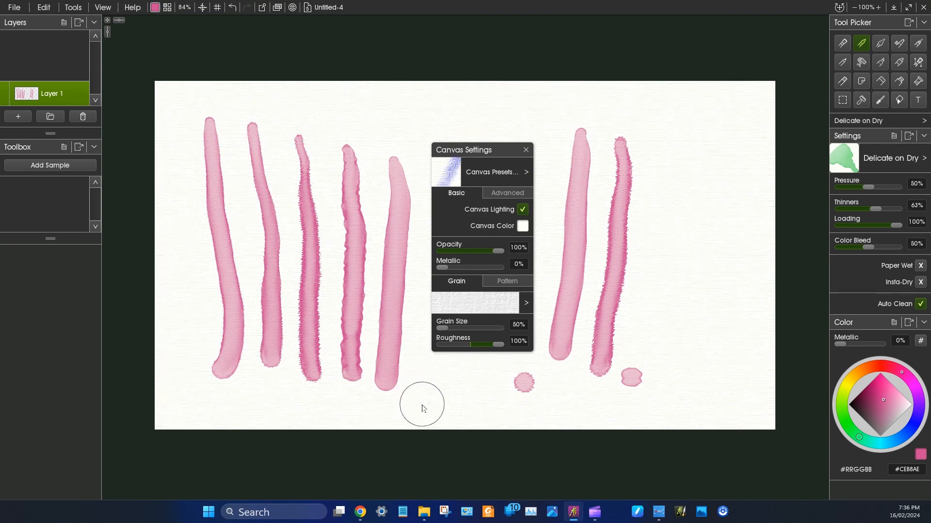
{"action": "mouse_move", "coordinate": [668, 150]}
{"action": "left_mouse_down"}
{"action": "mouse_move", "coordinate": [671, 201]}
{"action": "mouse_move", "coordinate": [647, 363]}
{"action": "left_mouse_up"}
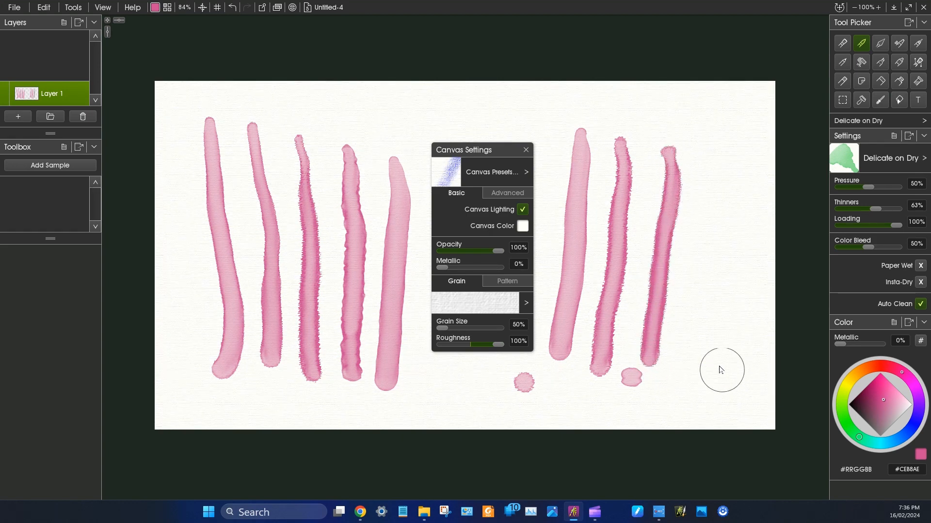
{"action": "mouse_move", "coordinate": [499, 344]}
{"action": "left_mouse_down"}
{"action": "mouse_move", "coordinate": [443, 345]}
{"action": "mouse_move", "coordinate": [727, 178]}
{"action": "mouse_move", "coordinate": [694, 386]}
{"action": "left_mouse_up"}
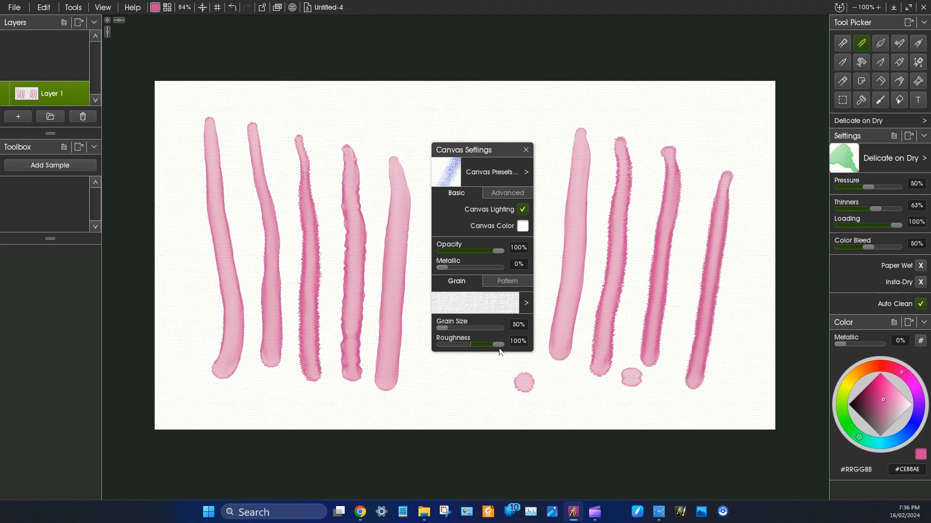
- Set the canvas Roughness to -100% and test it with a small dab and a vertical stroke
{"action": "left_click_drag", "start_coordinate": [503, 348], "coordinate": [417, 349]}
{"action": "left_click", "coordinate": [419, 370]}
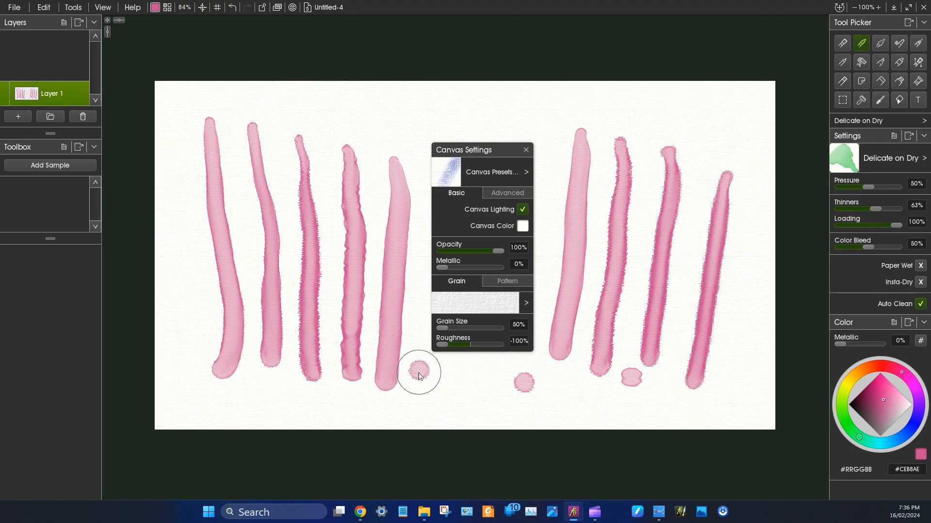
{"action": "left_click_drag", "start_coordinate": [758, 152], "coordinate": [724, 390]}
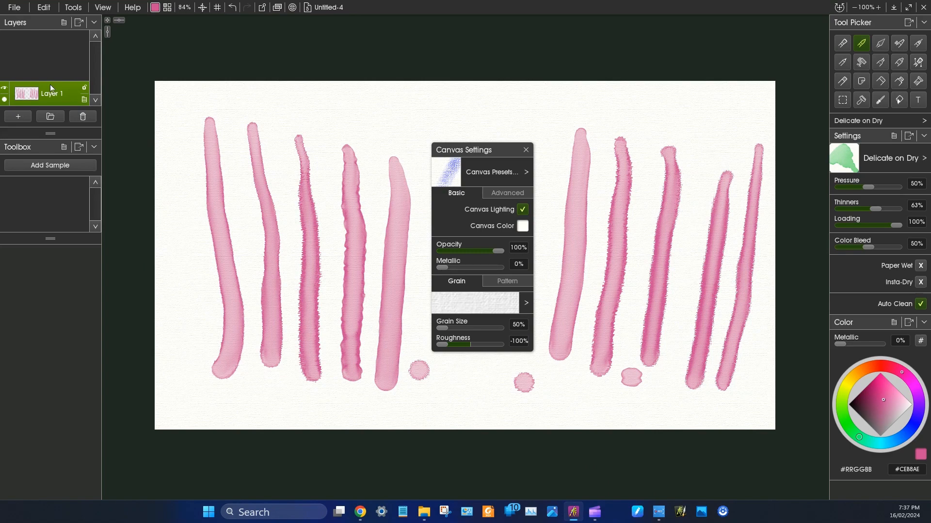
- Clear all test strokes from Layer 1
{"action": "key", "text": "Delete"}
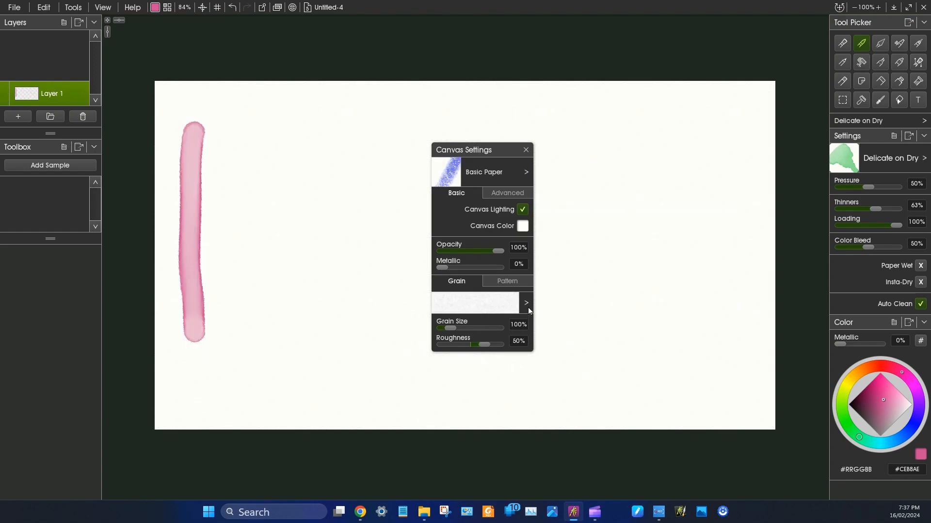
- Open the paper grain collection for the canvas and examine the grains in the My Grains group
{"action": "left_click", "coordinate": [528, 306]}
{"action": "left_click", "coordinate": [574, 314]}
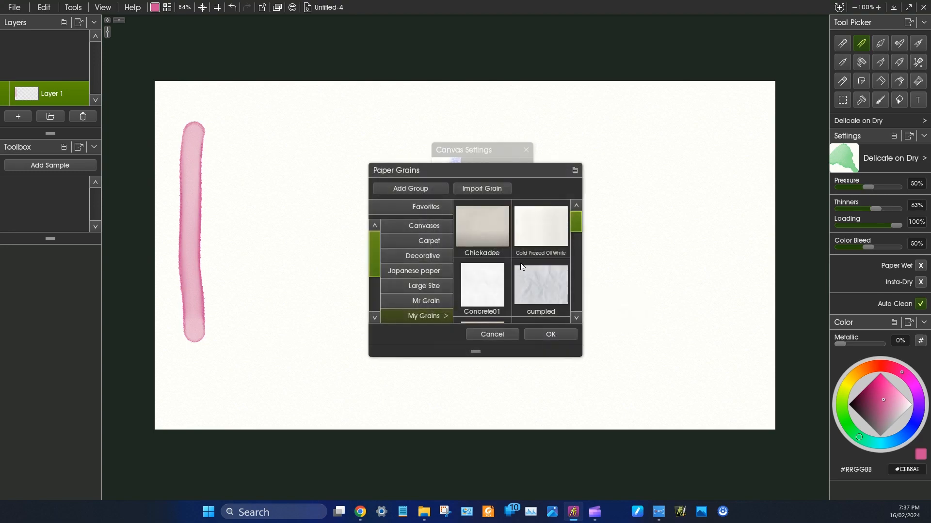
{"action": "scroll", "coordinate": [520, 266], "scroll_direction": "down", "scroll_amount": 1}
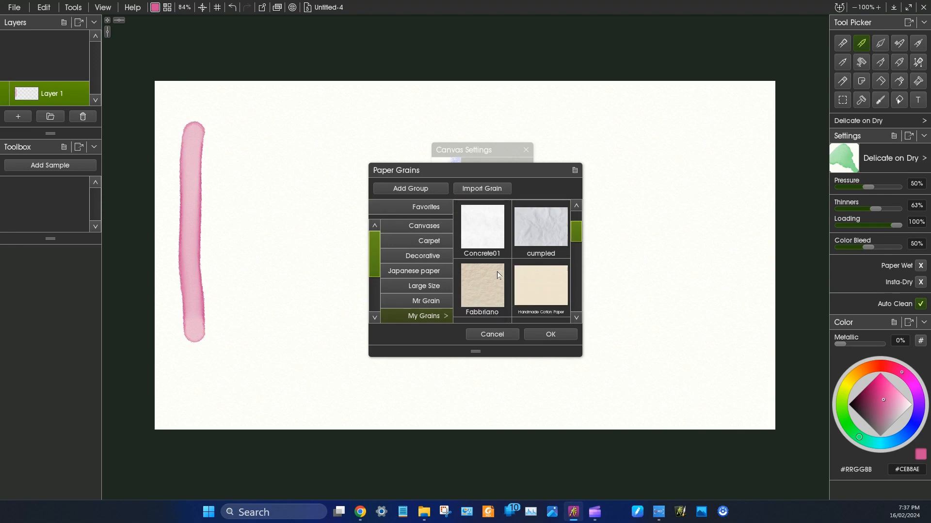
{"action": "scroll", "coordinate": [499, 278], "scroll_direction": "up", "scroll_amount": 1}
{"action": "scroll", "coordinate": [501, 281], "scroll_direction": "down", "scroll_amount": 1}
{"action": "scroll", "coordinate": [506, 280], "scroll_direction": "up", "scroll_amount": 1}
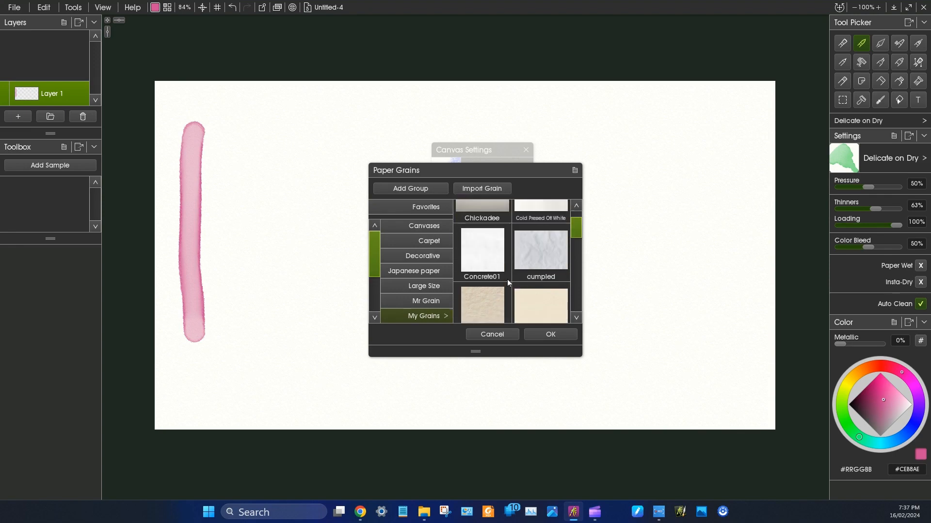
{"action": "scroll", "coordinate": [507, 280], "scroll_direction": "up", "scroll_amount": 1}
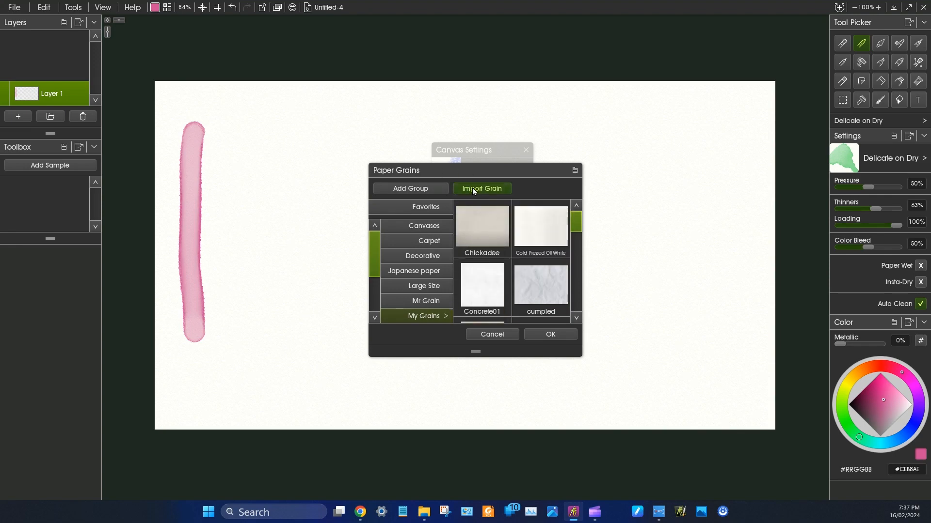
{"action": "scroll", "coordinate": [482, 264], "scroll_direction": "down", "scroll_amount": 2}
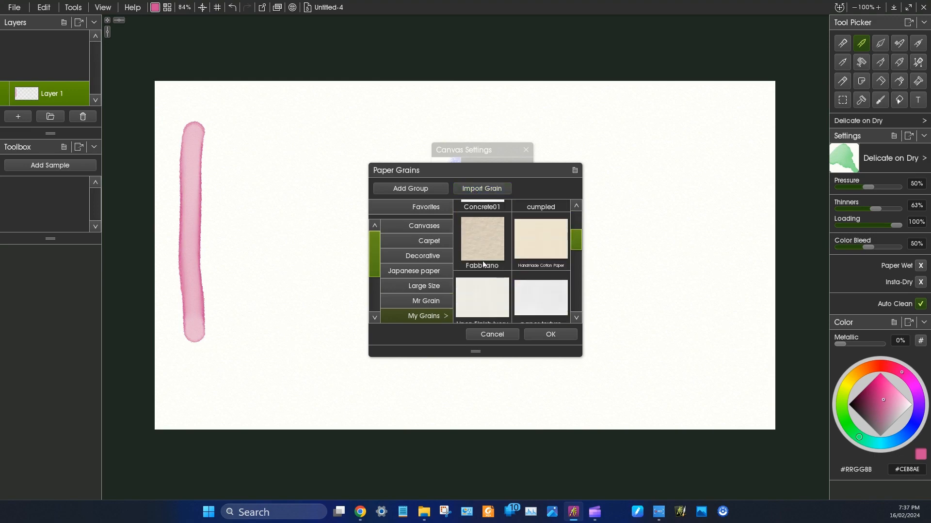
{"action": "scroll", "coordinate": [482, 264], "scroll_direction": "down", "scroll_amount": 4}
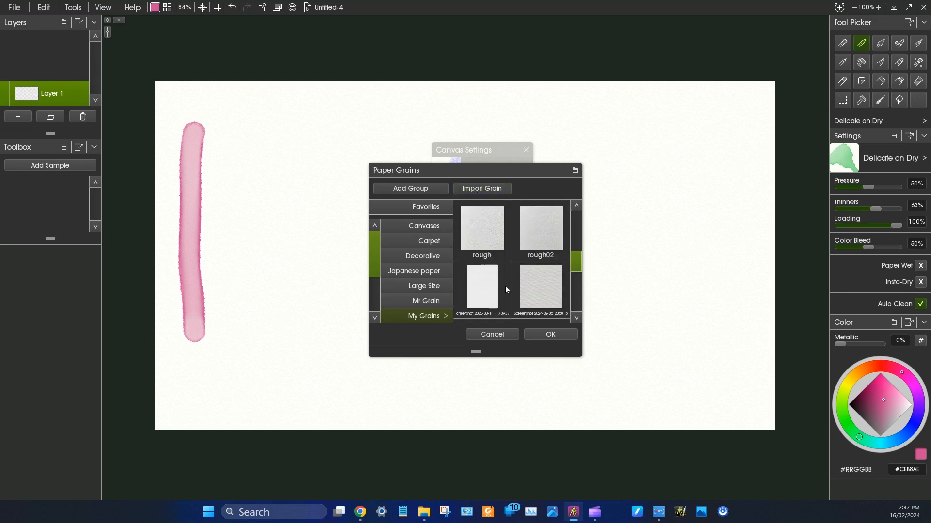
- Try to import Screenshot 2023-03-11 170937.jpg from the Textures folder into the My Grains group
{"action": "left_click", "coordinate": [472, 189]}
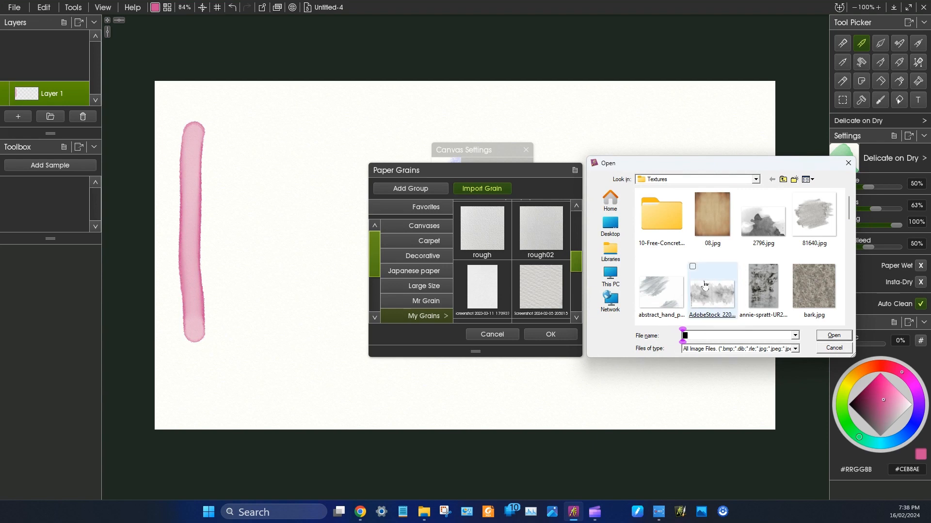
{"action": "scroll", "coordinate": [720, 270], "scroll_direction": "down", "scroll_amount": 2}
{"action": "scroll", "coordinate": [722, 269], "scroll_direction": "down", "scroll_amount": 3}
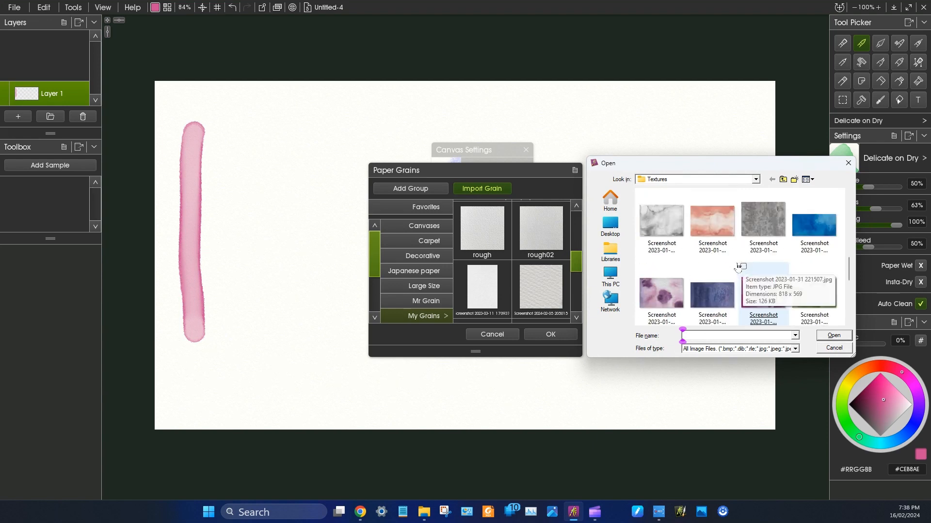
{"action": "scroll", "coordinate": [732, 264], "scroll_direction": "up", "scroll_amount": 4}
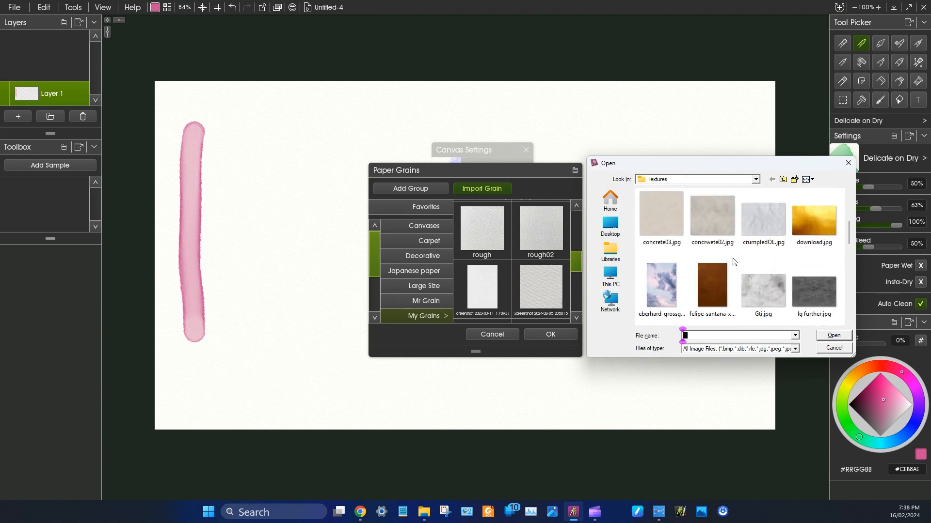
{"action": "scroll", "coordinate": [732, 264], "scroll_direction": "down", "scroll_amount": 4}
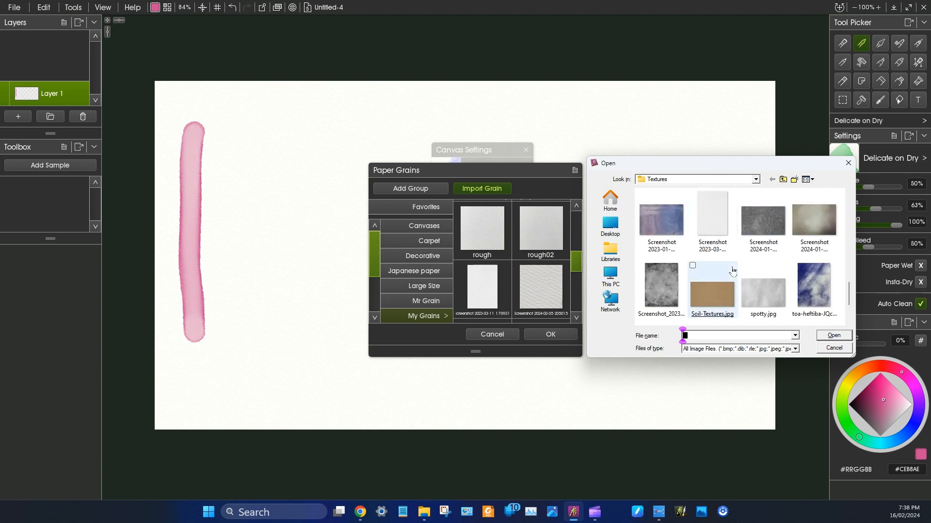
{"action": "left_click", "coordinate": [709, 221]}
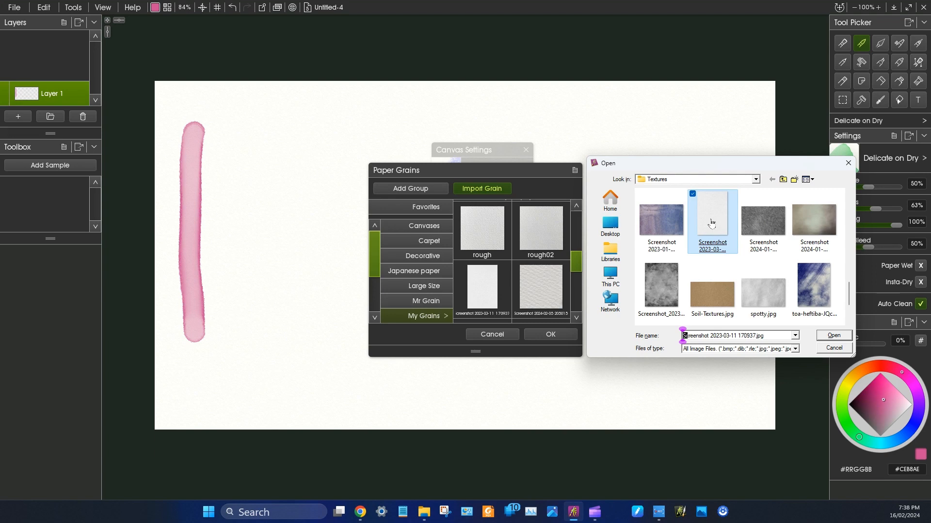
{"action": "double_click", "coordinate": [711, 222]}
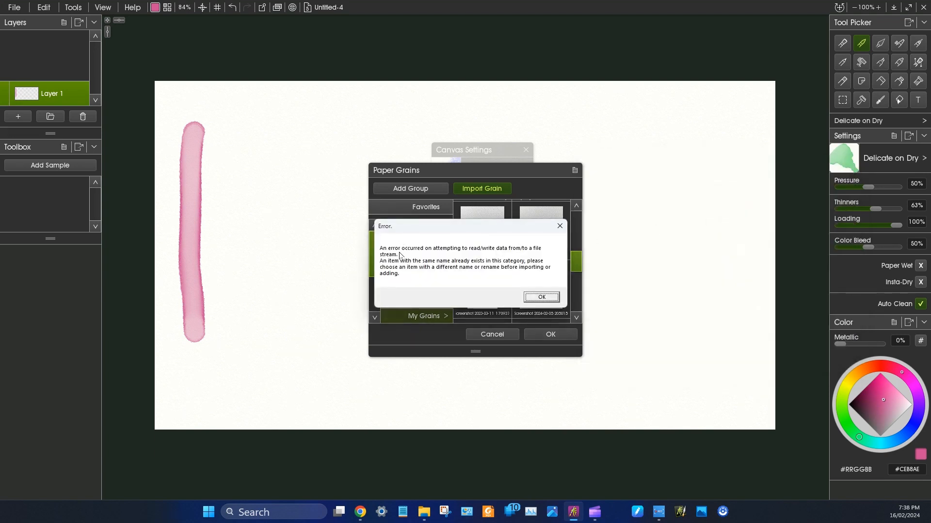
{"action": "left_click", "coordinate": [537, 297]}
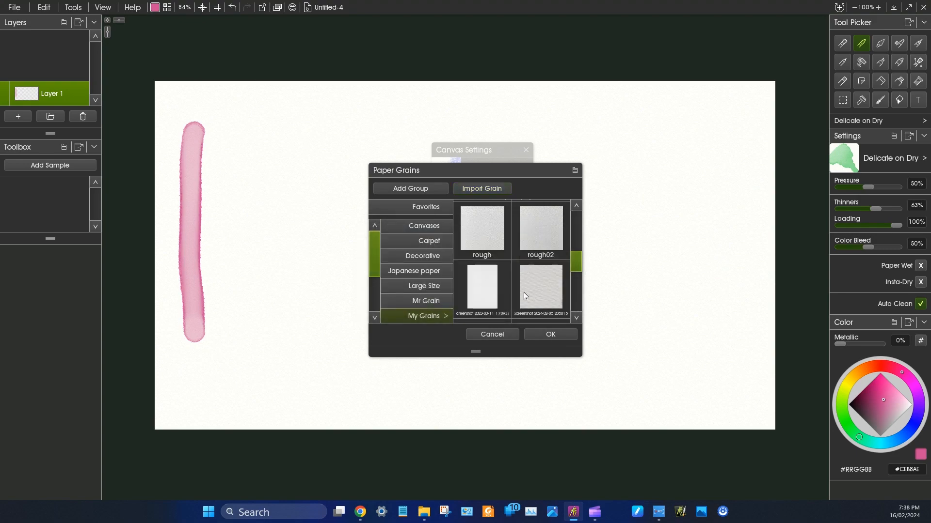
{"action": "left_click", "coordinate": [481, 290]}
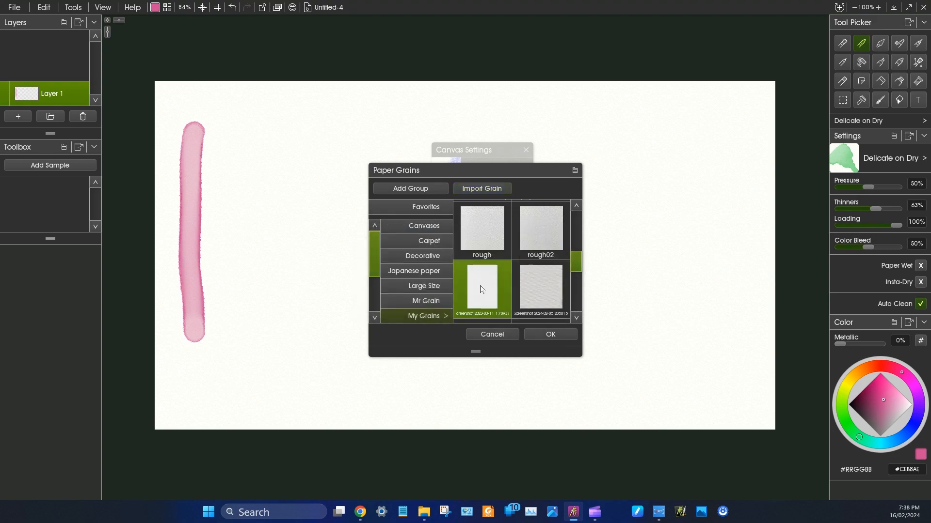
{"action": "left_click", "coordinate": [546, 334]}
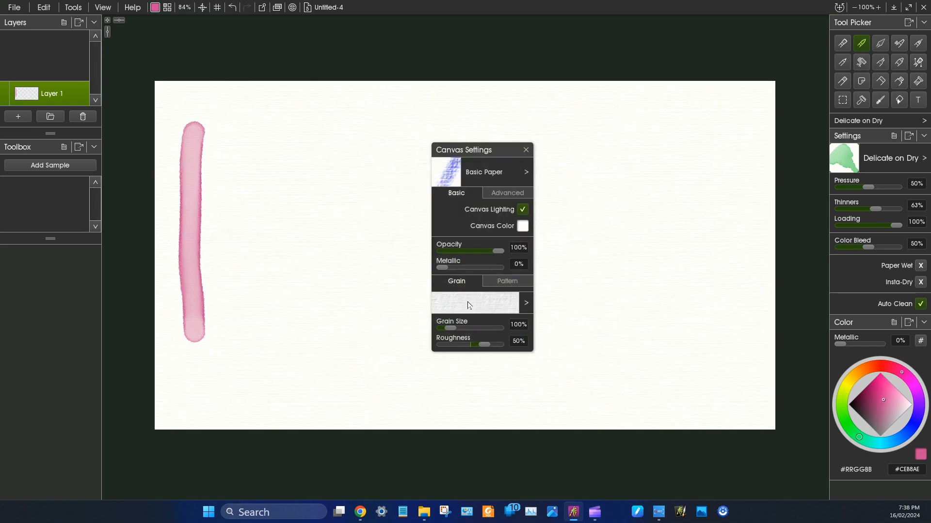
- Paint a vertical test stroke on the new grain, then set Roughness to 100% and paint a second stroke beside it
{"action": "left_click", "coordinate": [878, 7]}
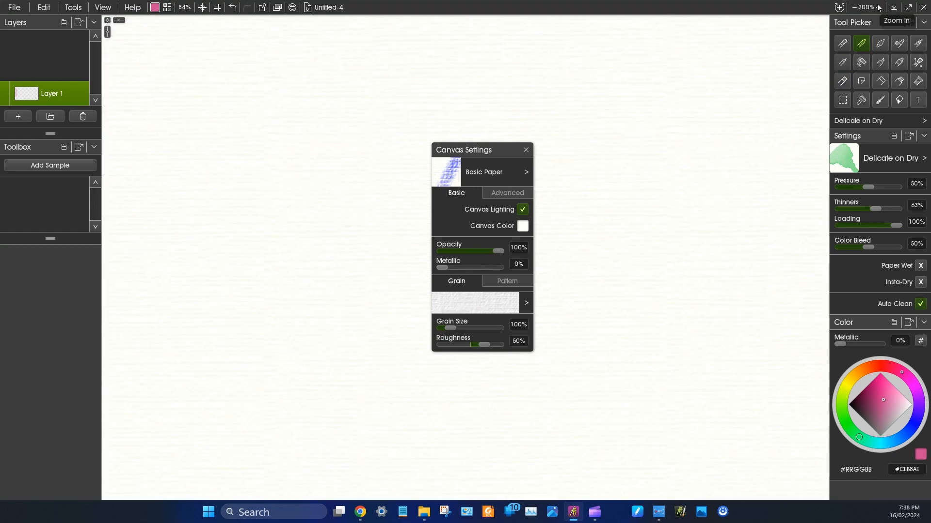
{"action": "left_click", "coordinate": [878, 7]}
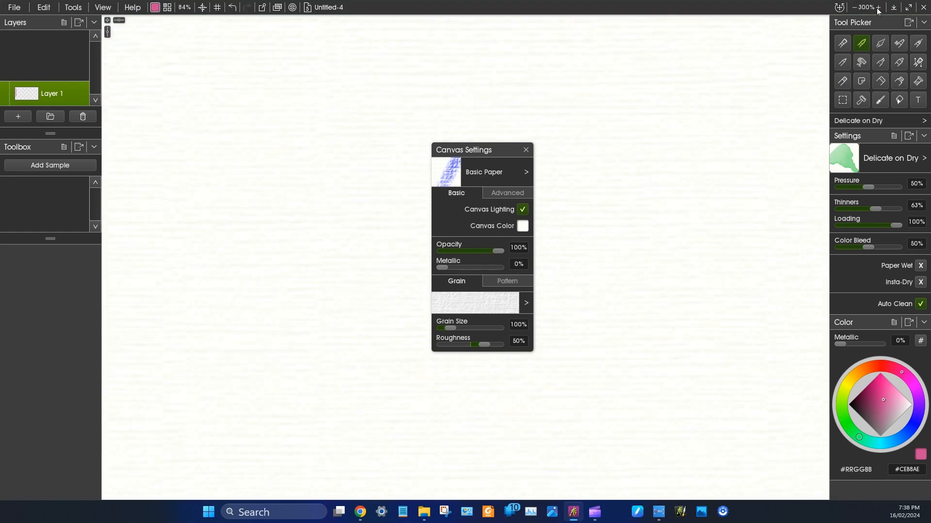
{"action": "left_click", "coordinate": [877, 7]}
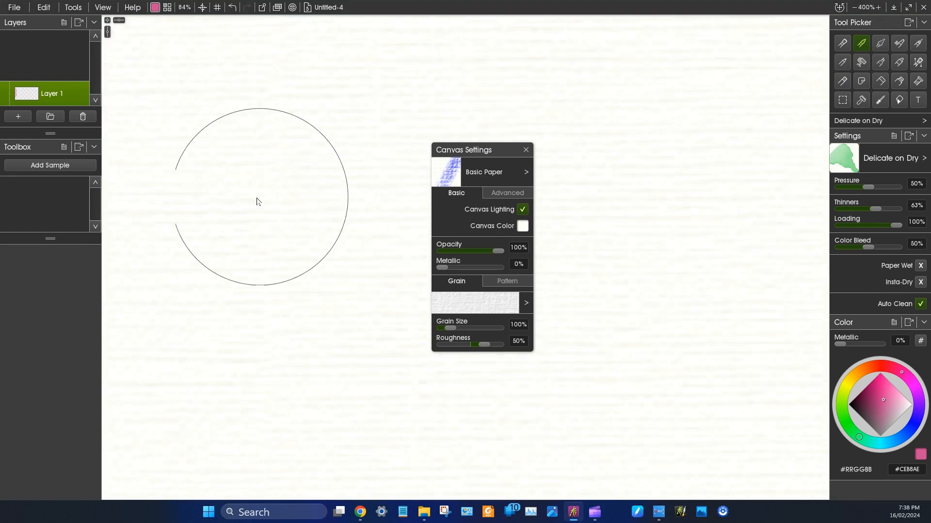
{"action": "mouse_move", "coordinate": [213, 357]}
{"action": "left_mouse_down"}
{"action": "mouse_move", "coordinate": [200, 248]}
{"action": "mouse_move", "coordinate": [205, 154]}
{"action": "left_mouse_up"}
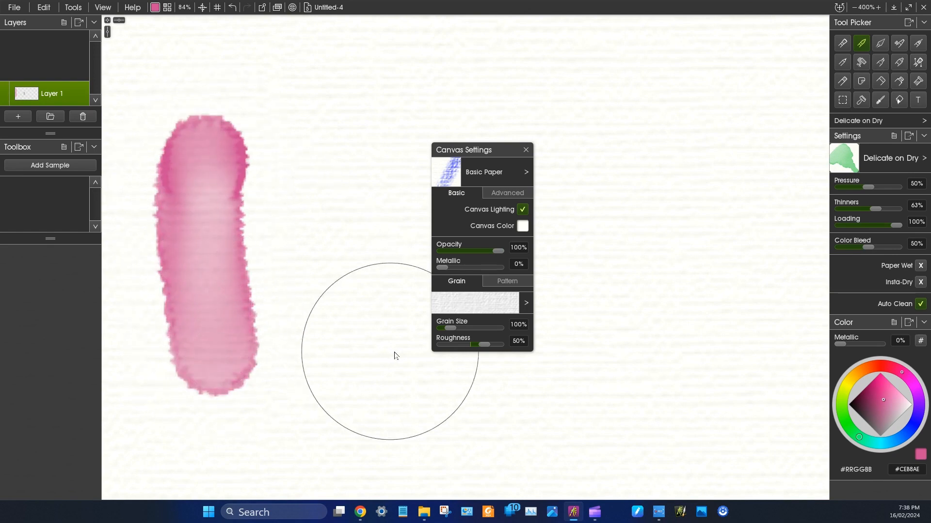
{"action": "left_click_drag", "start_coordinate": [482, 344], "coordinate": [524, 342]}
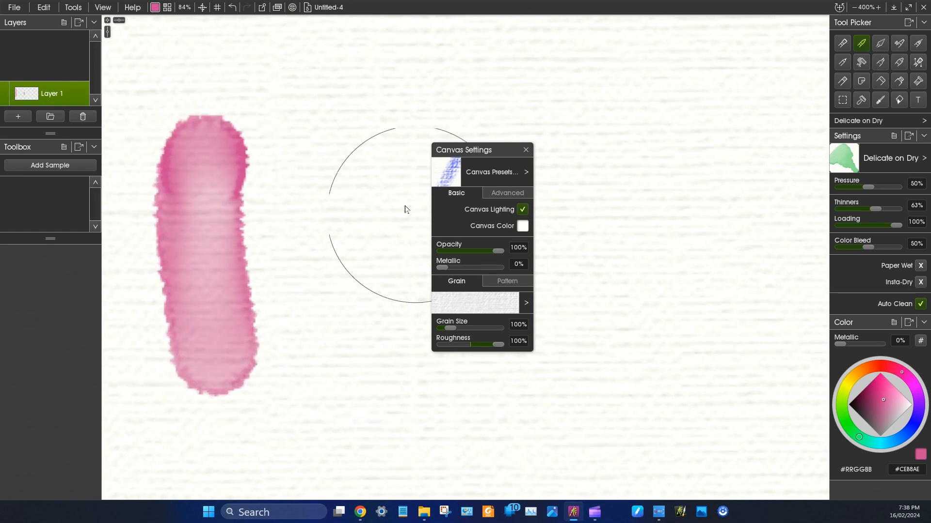
{"action": "left_click_drag", "start_coordinate": [354, 154], "coordinate": [356, 383]}
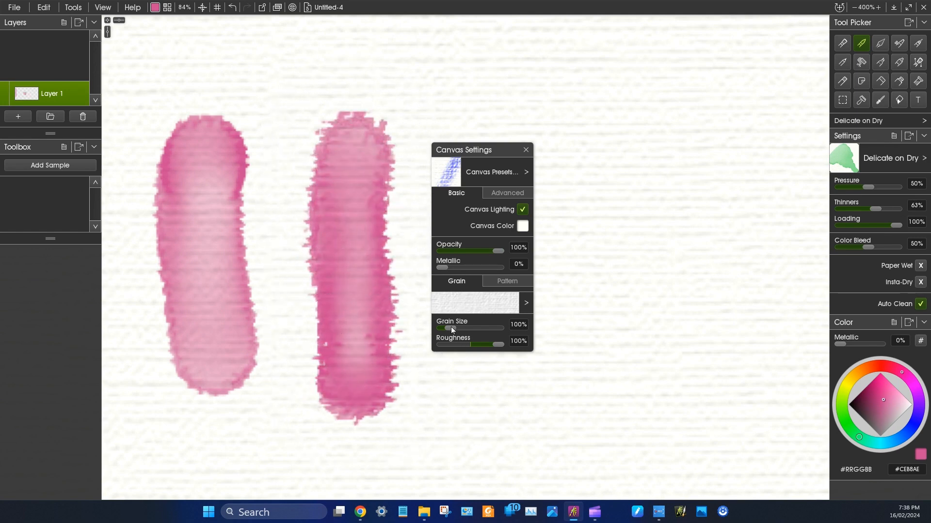
- Set the Grain Size to 400% and paint two more vertical test strokes, one at 100% Roughness and one at 26%
{"action": "left_click_drag", "start_coordinate": [450, 328], "coordinate": [506, 325]}
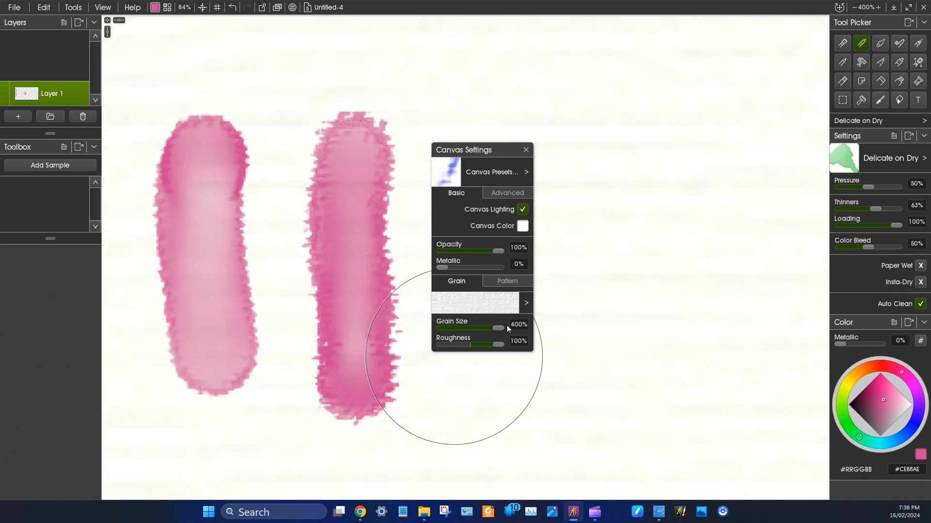
{"action": "mouse_move", "coordinate": [602, 117]}
{"action": "left_mouse_down"}
{"action": "mouse_move", "coordinate": [598, 342]}
{"action": "mouse_move", "coordinate": [609, 375]}
{"action": "left_mouse_up"}
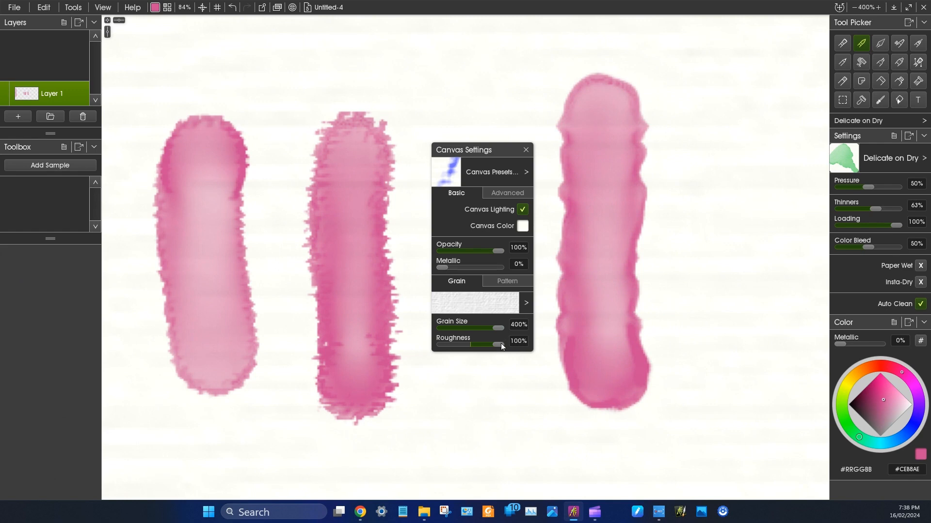
{"action": "left_click_drag", "start_coordinate": [489, 341], "coordinate": [479, 339]}
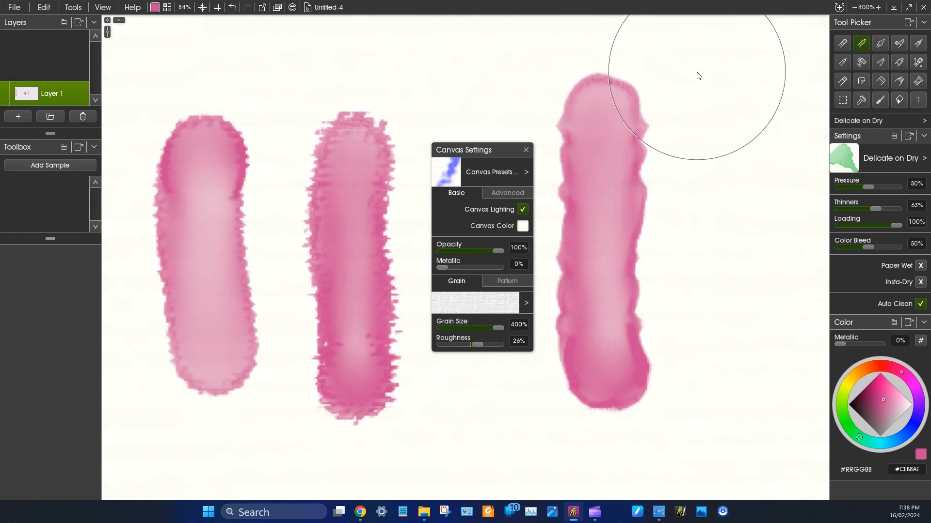
{"action": "mouse_move", "coordinate": [697, 75]}
{"action": "left_mouse_down"}
{"action": "mouse_move", "coordinate": [721, 167]}
{"action": "mouse_move", "coordinate": [745, 373]}
{"action": "left_mouse_up"}
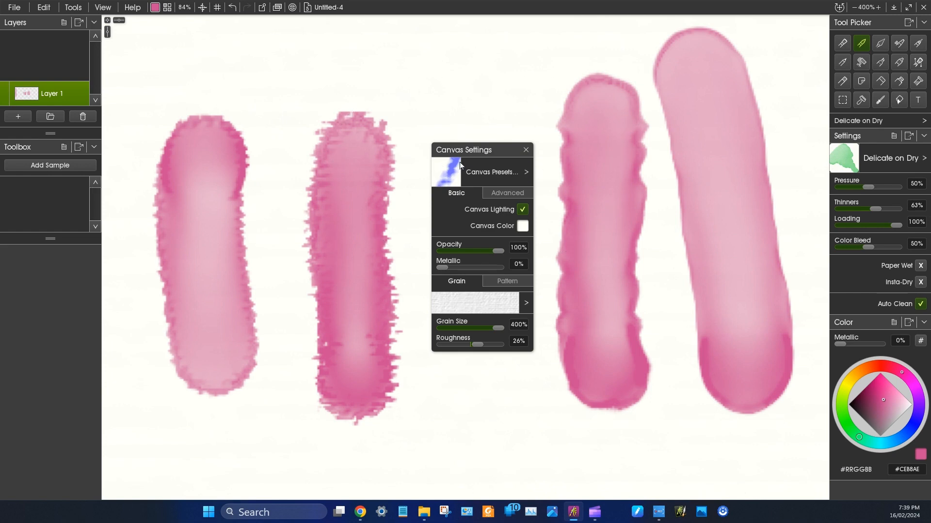
- Start adding the current canvas as a preset and bring up the option to add a new preset group
{"action": "left_click", "coordinate": [526, 172]}
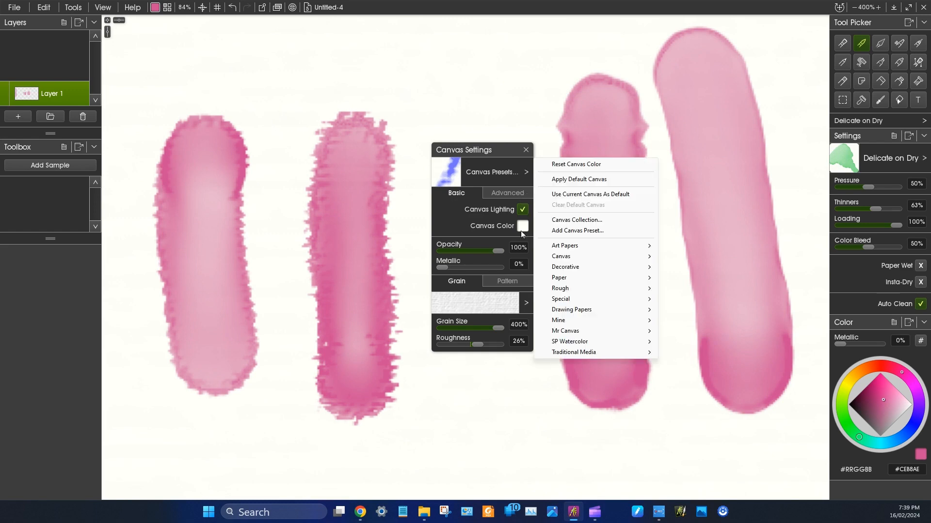
{"action": "left_click", "coordinate": [589, 232]}
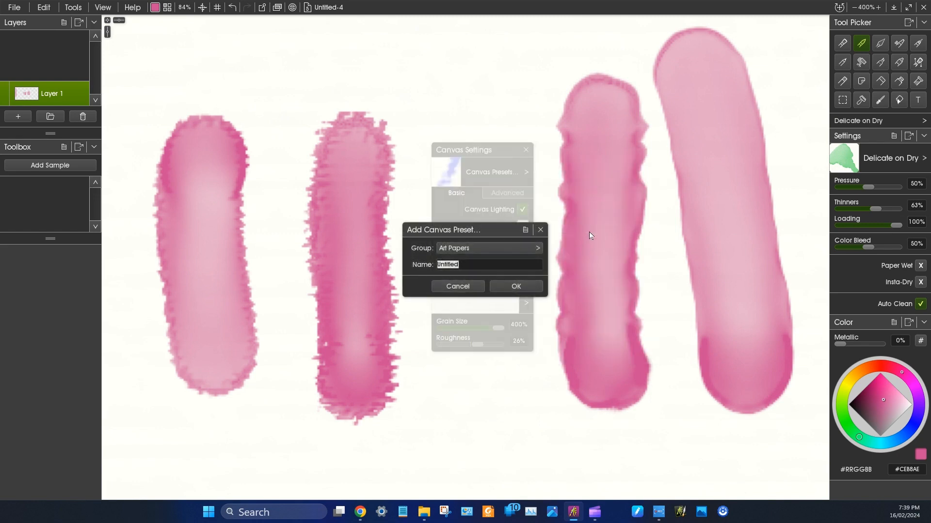
{"action": "left_click", "coordinate": [535, 250]}
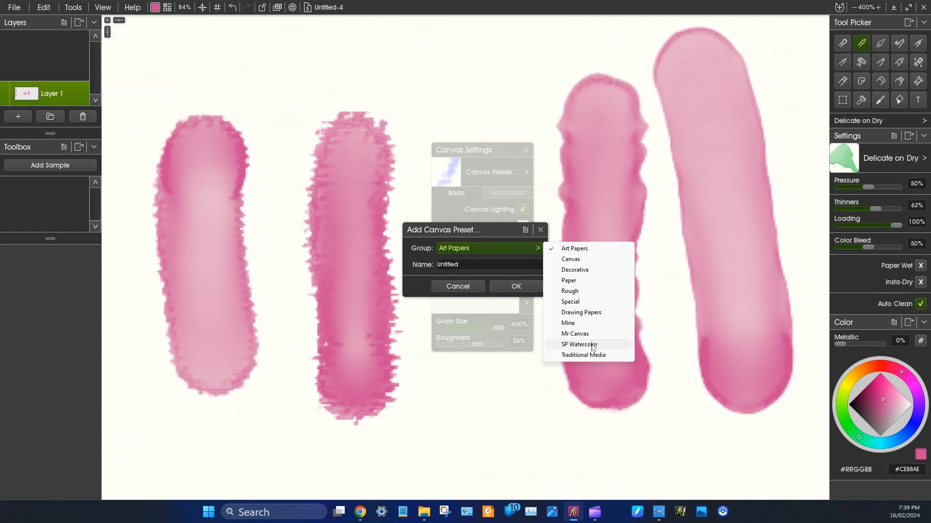
{"action": "left_click", "coordinate": [525, 229]}
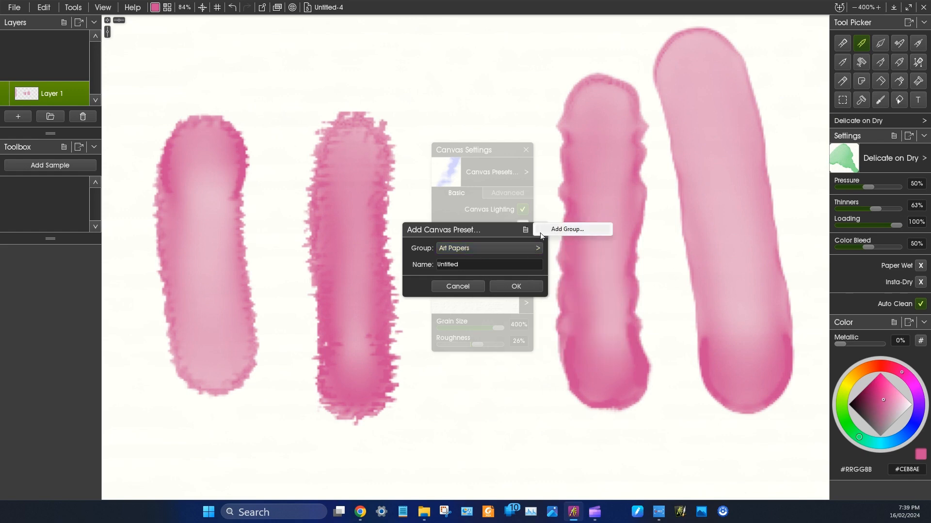